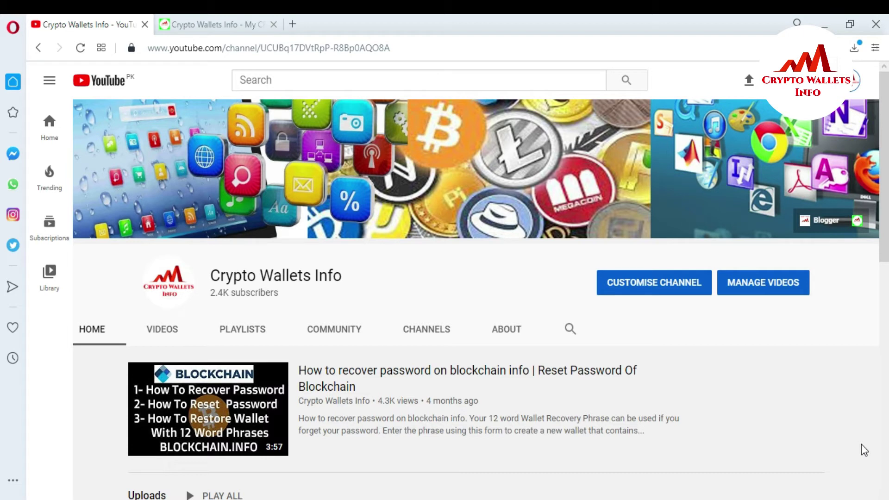
- Search the Google Play Store for 'metamas' to bring up the MetaMask suggestion
{"action": "left_click", "coordinate": [236, 16]}
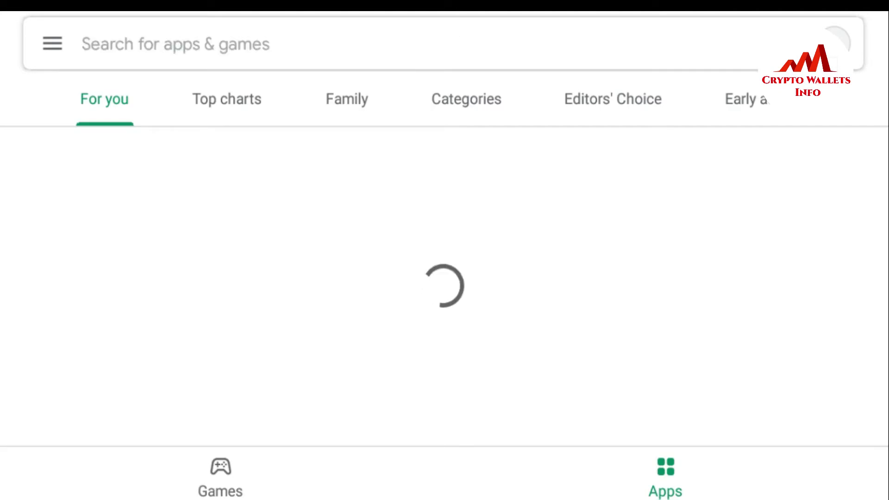
{"action": "left_click", "coordinate": [195, 48]}
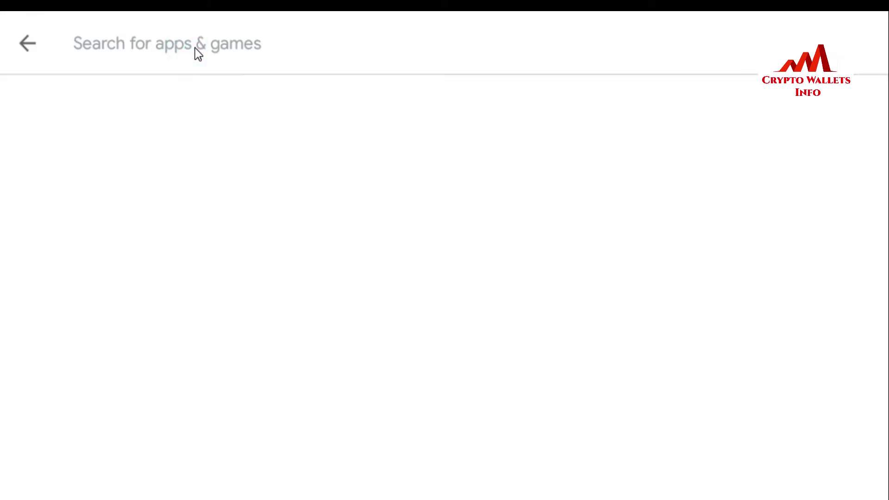
{"action": "type", "text": "meta"}
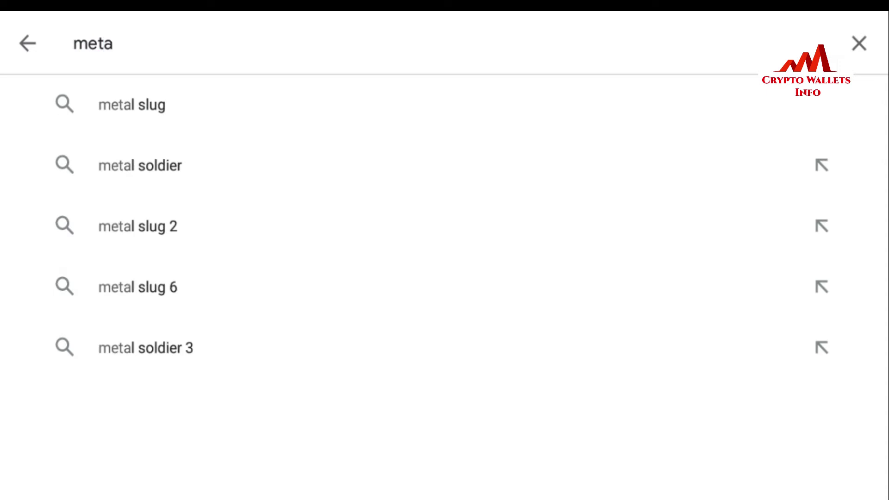
{"action": "type", "text": "mas"}
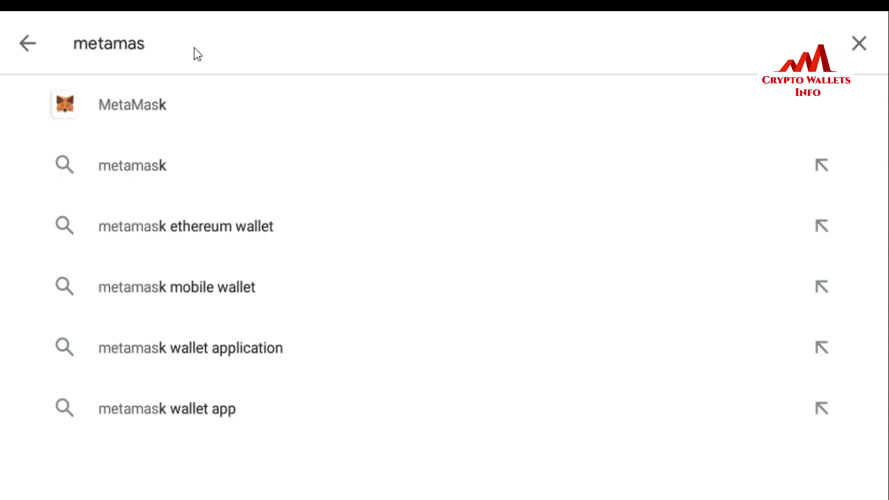
- Open the MetaMask by ConsenSys store listing and install the app
{"action": "left_click", "coordinate": [137, 107]}
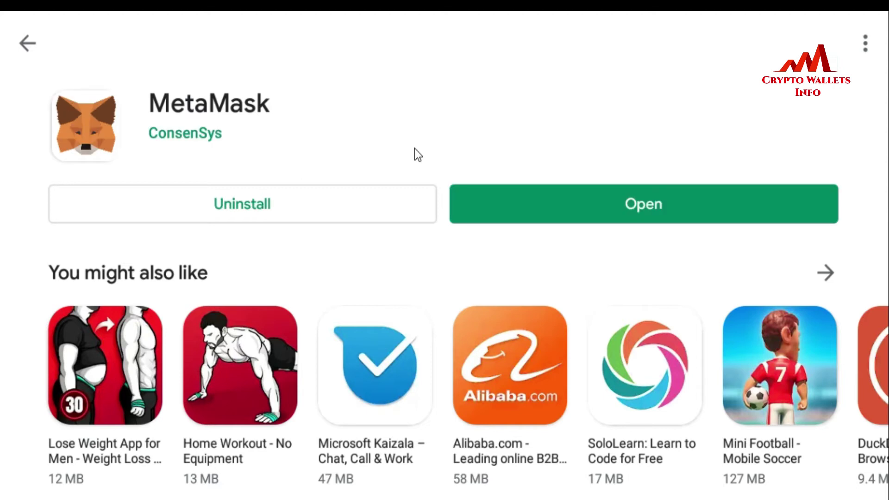
- Launch MetaMask from its Play Store page to reach the Welcome to MetaMask screen
{"action": "left_click", "coordinate": [647, 207]}
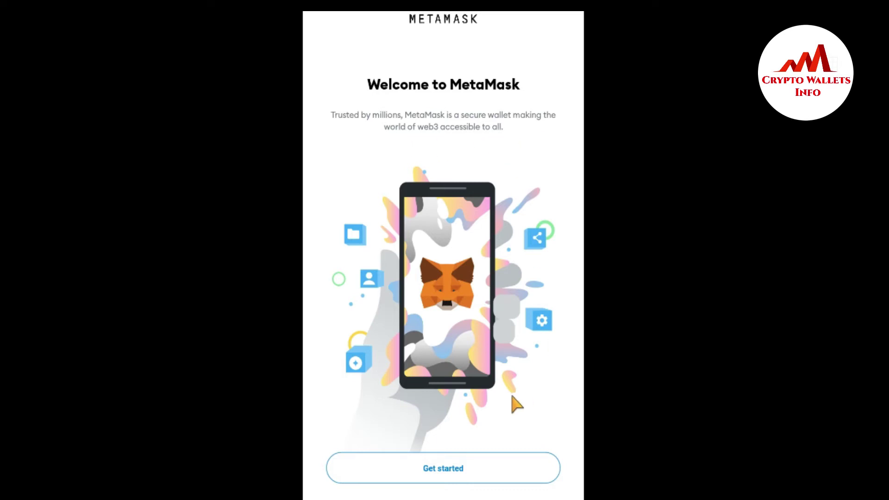
- Begin MetaMask wallet setup and choose Import using seed phrase
{"action": "left_click", "coordinate": [440, 471]}
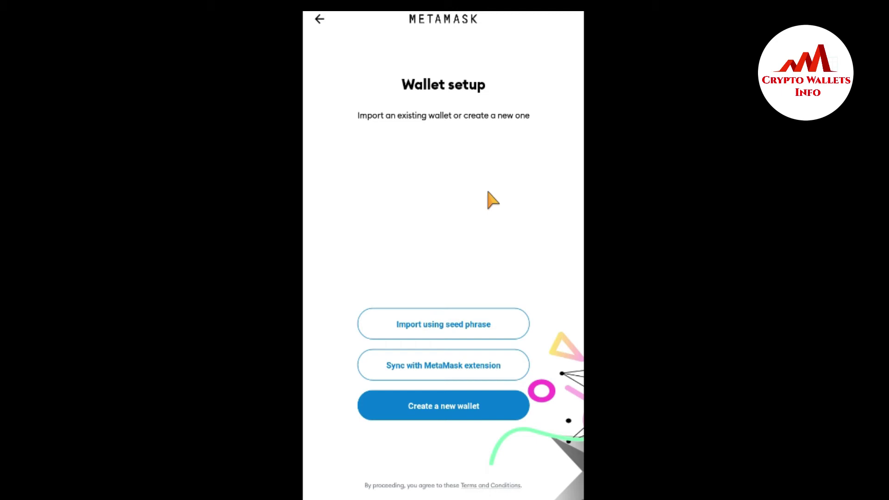
{"action": "left_click", "coordinate": [433, 326]}
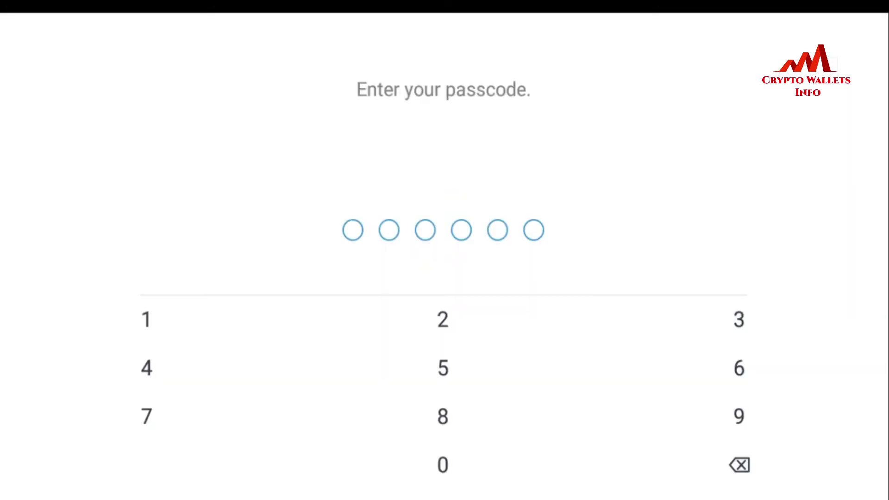
- Unlock Trust Wallet with its six-digit passcode to show the Wallet 2 balance
{"action": "left_click", "coordinate": [144, 325]}
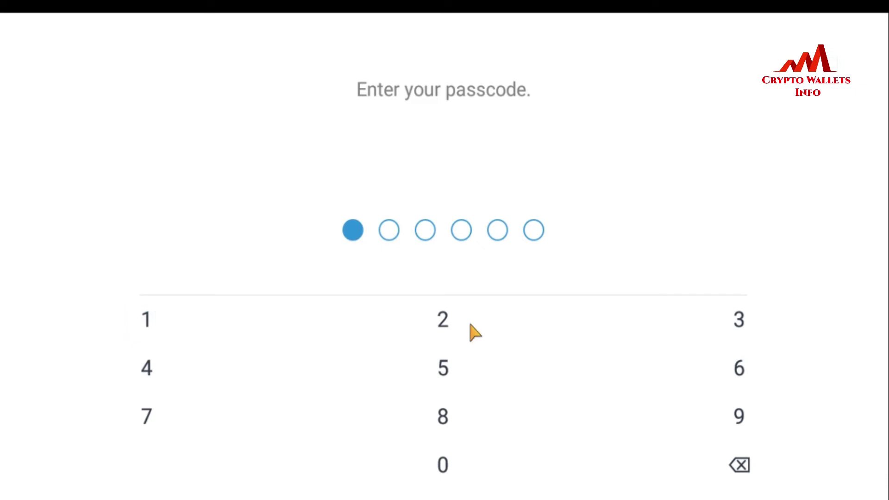
{"action": "left_click", "coordinate": [441, 322]}
{"action": "left_click", "coordinate": [740, 318]}
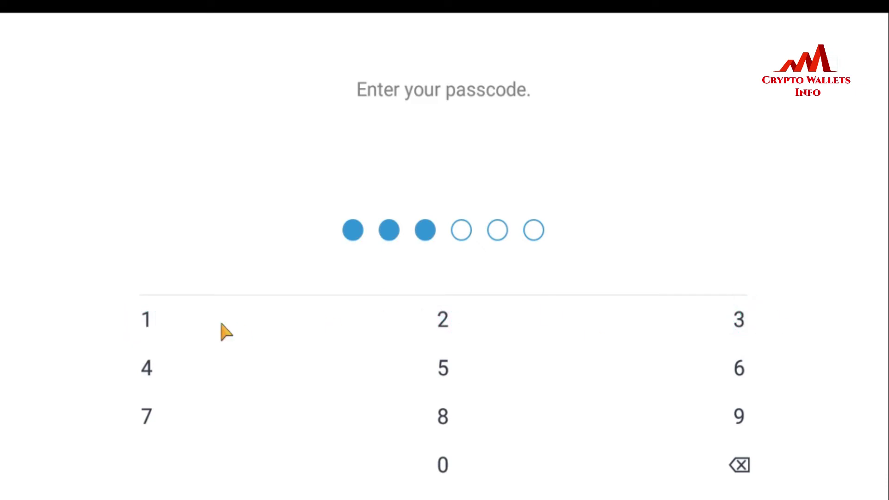
{"action": "left_click", "coordinate": [144, 368]}
{"action": "left_click", "coordinate": [448, 371]}
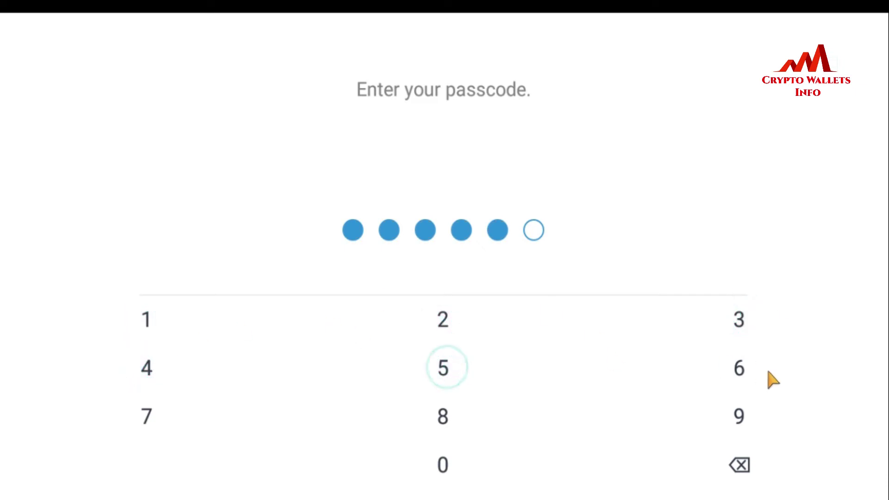
{"action": "left_click", "coordinate": [740, 372]}
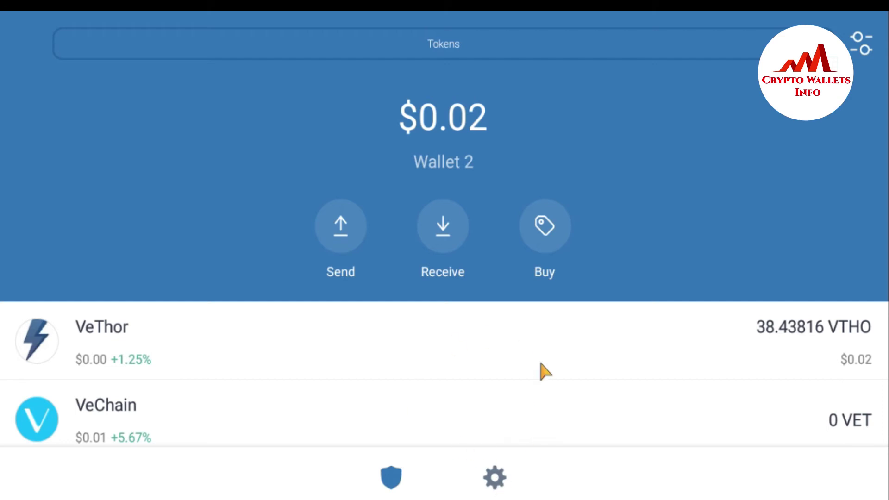
- Go to Settings > Wallets and open the first multi-coin wallet's options
{"action": "left_click", "coordinate": [495, 478]}
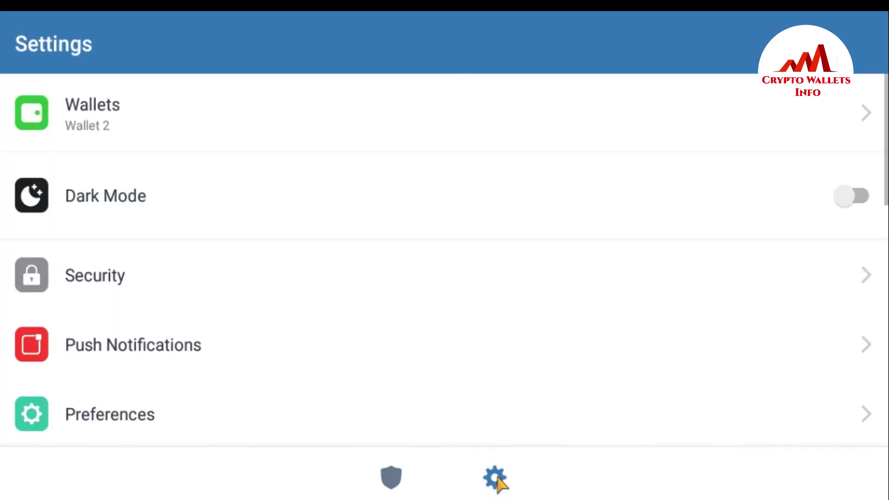
{"action": "left_click", "coordinate": [777, 113]}
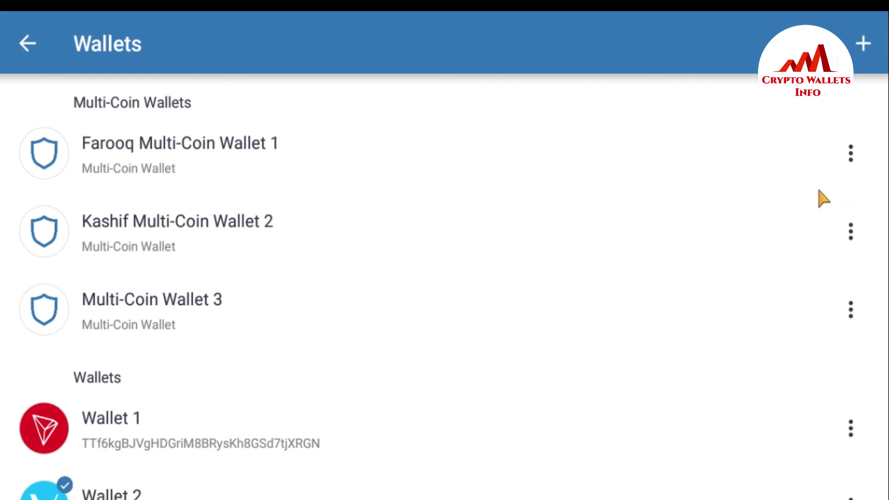
{"action": "left_click", "coordinate": [851, 156]}
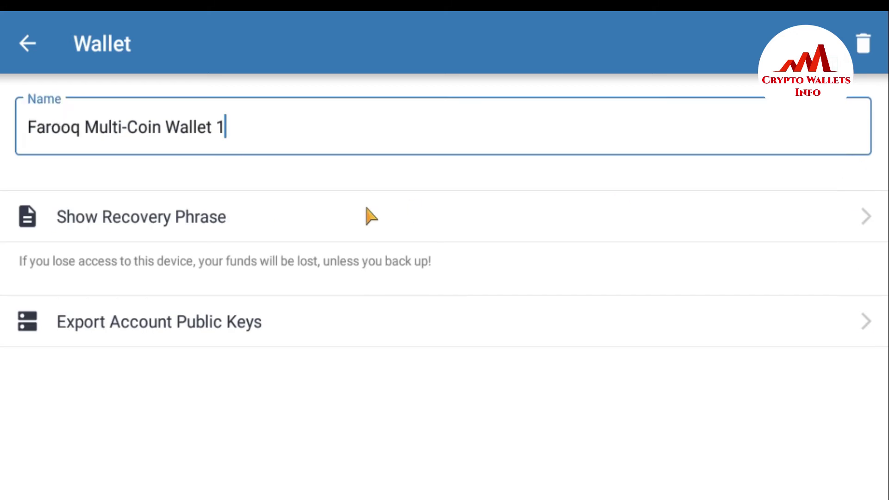
- Request the wallet's recovery phrase and enter the six-digit passcode
{"action": "left_click", "coordinate": [201, 223]}
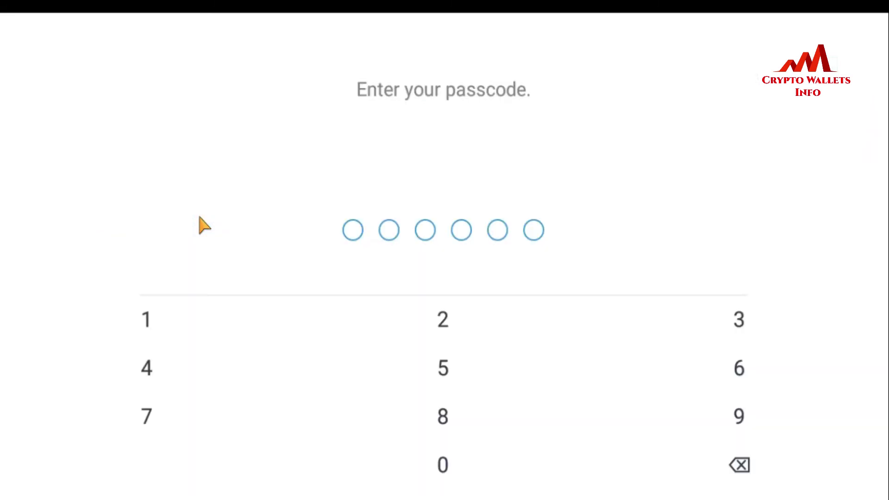
{"action": "left_click", "coordinate": [146, 322]}
{"action": "left_click", "coordinate": [442, 308]}
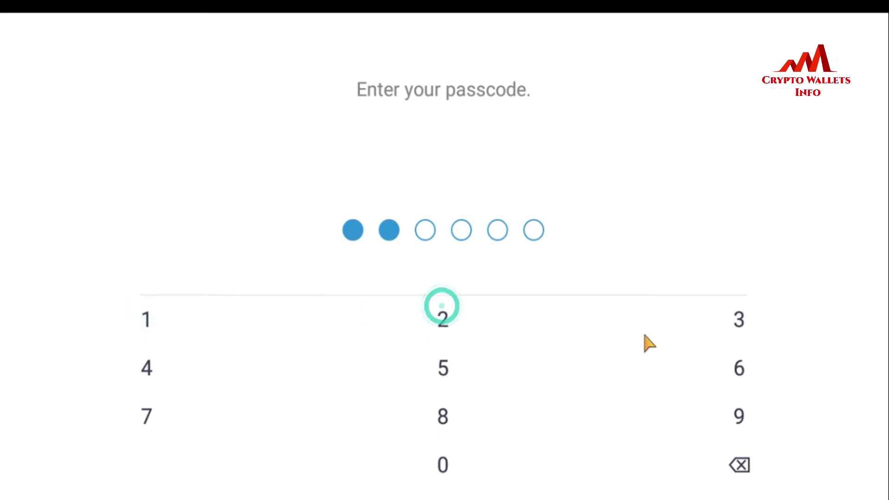
{"action": "left_click", "coordinate": [738, 325]}
{"action": "left_click", "coordinate": [148, 360]}
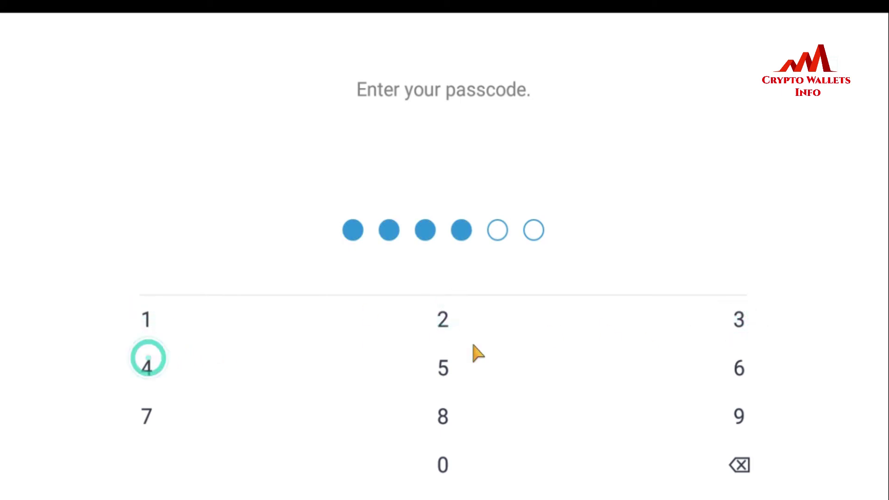
{"action": "left_click", "coordinate": [448, 366]}
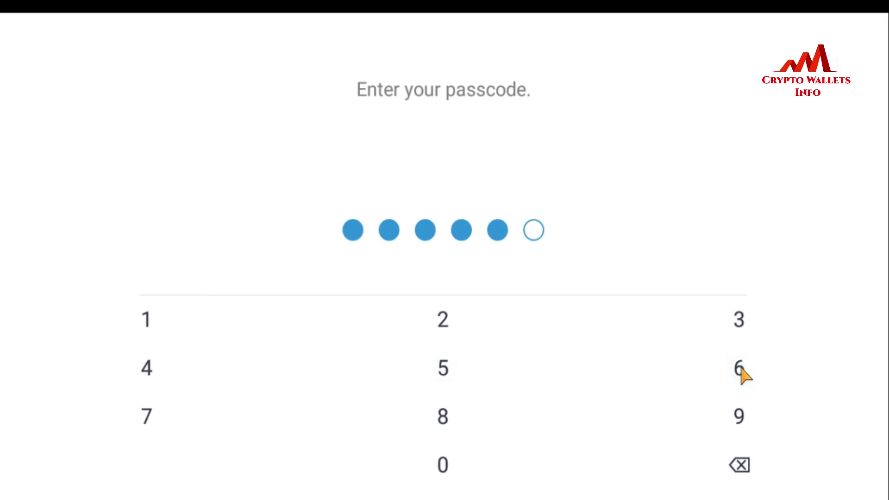
{"action": "left_click", "coordinate": [741, 371]}
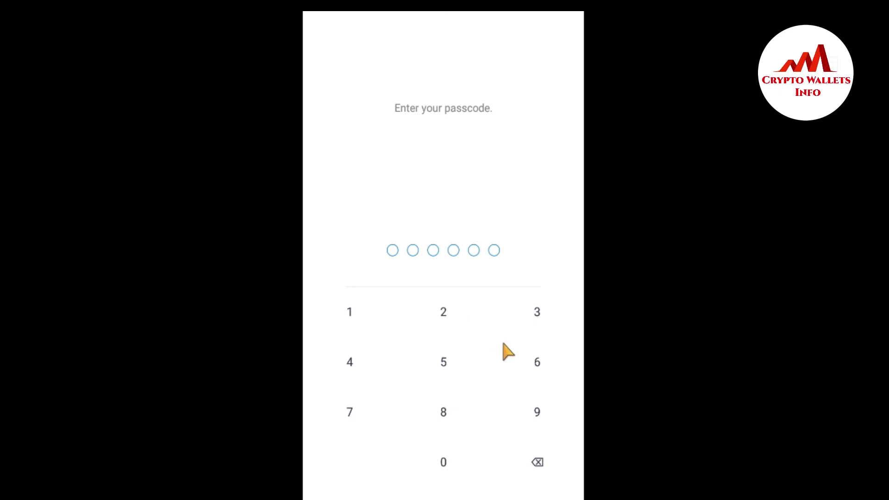
- Enter the six-digit passcode again to display the 12-word recovery phrase
{"action": "left_click", "coordinate": [349, 314]}
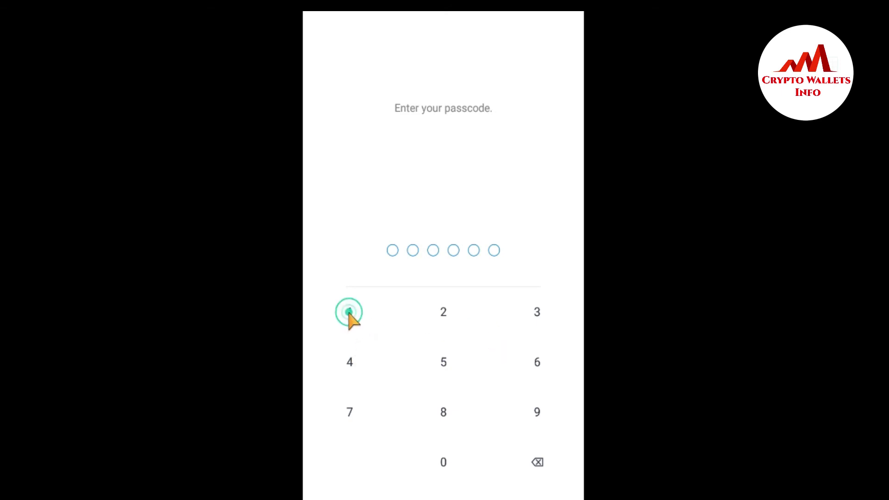
{"action": "left_click", "coordinate": [434, 307]}
{"action": "left_click", "coordinate": [538, 320]}
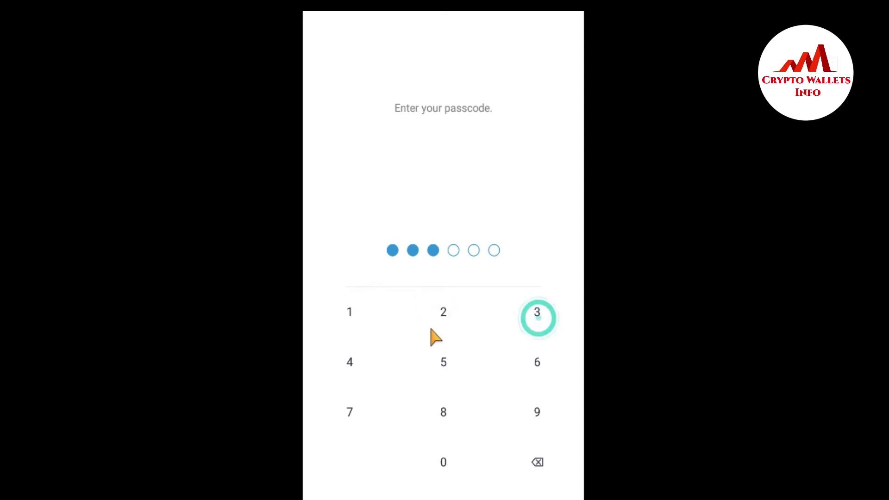
{"action": "left_click", "coordinate": [352, 367]}
{"action": "left_click", "coordinate": [450, 366]}
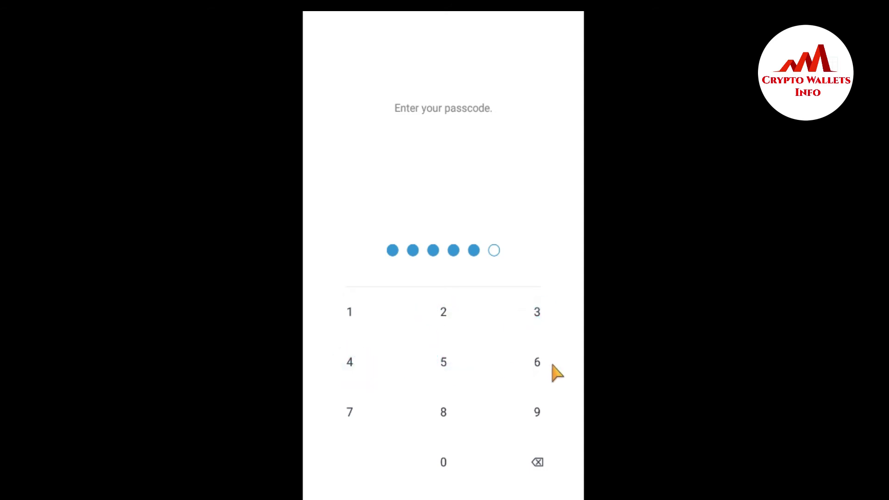
{"action": "left_click", "coordinate": [556, 372]}
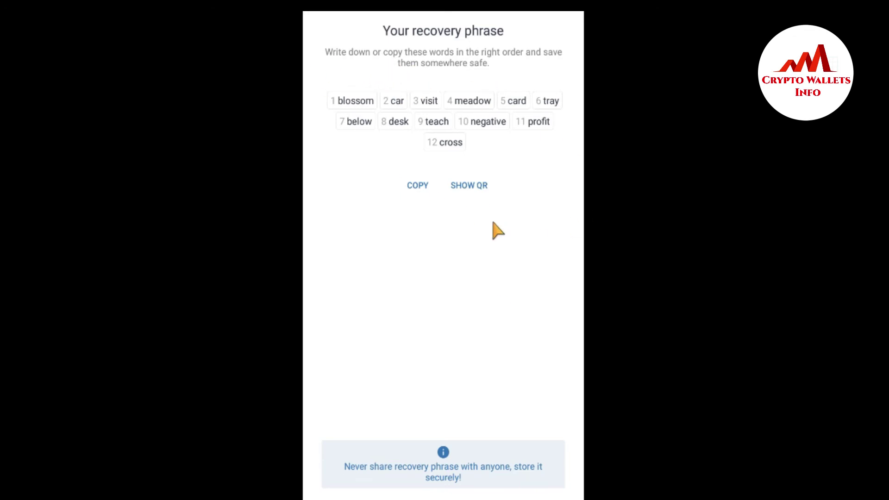
- Copy the 12-word recovery phrase to the clipboard from the Share Via sheet
{"action": "left_click", "coordinate": [417, 186]}
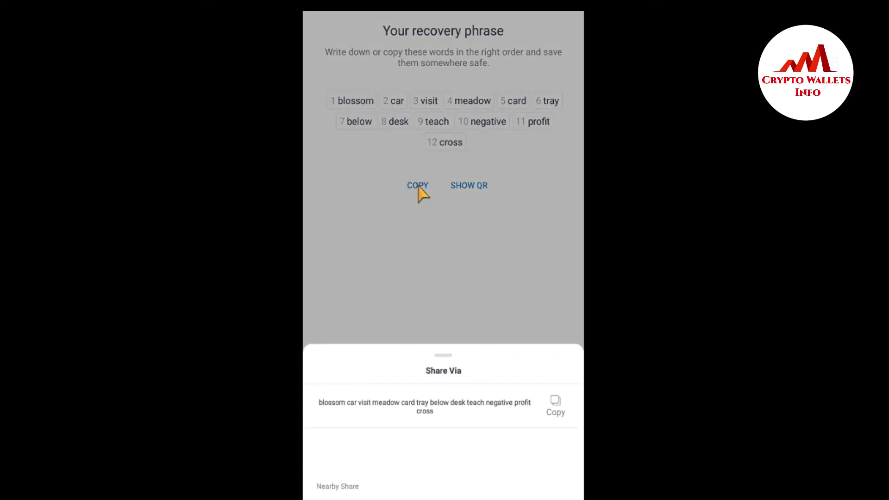
{"action": "left_click", "coordinate": [556, 403]}
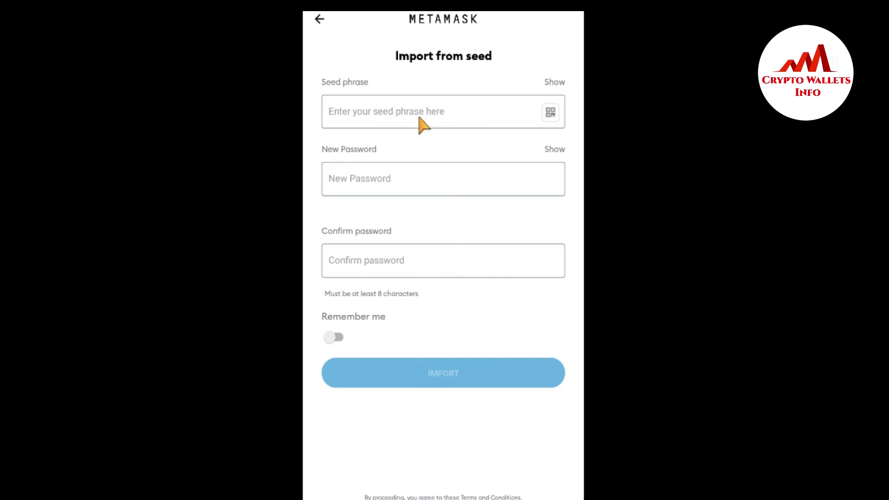
- Paste the recovery phrase, enter and confirm a new password, and enable Remember me
{"action": "left_click", "coordinate": [419, 118]}
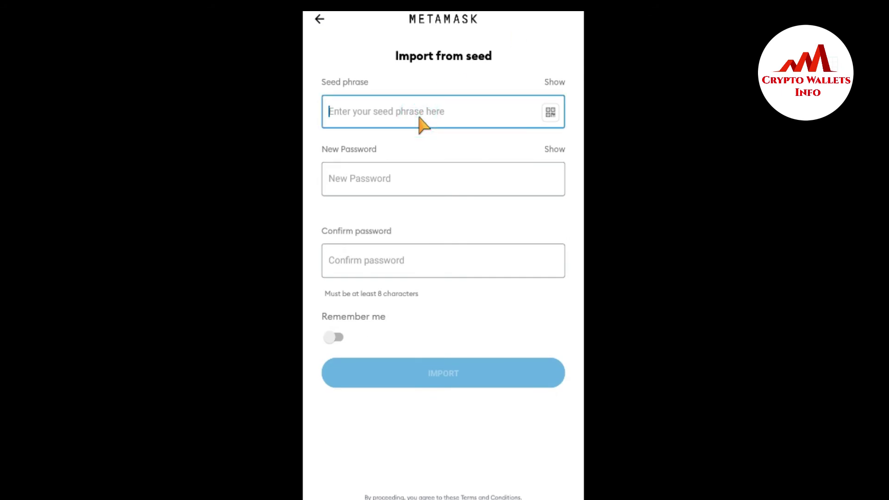
{"action": "key", "text": "ctrl+v"}
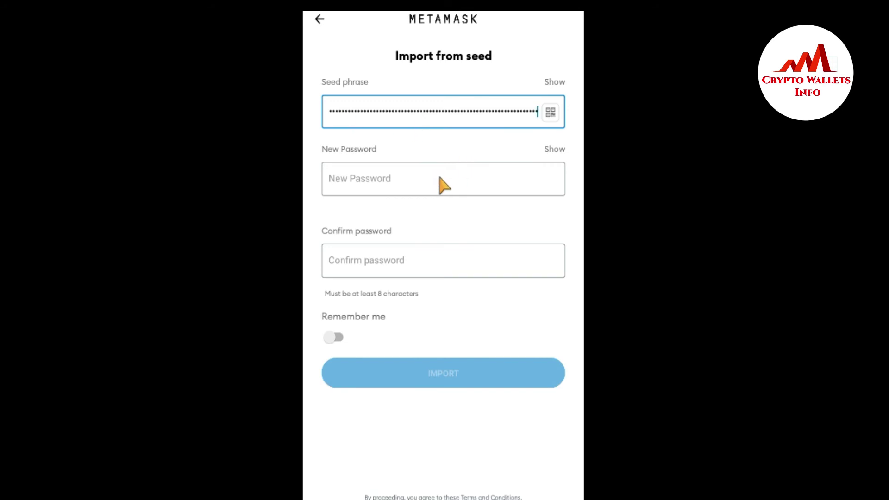
{"action": "left_click", "coordinate": [414, 183]}
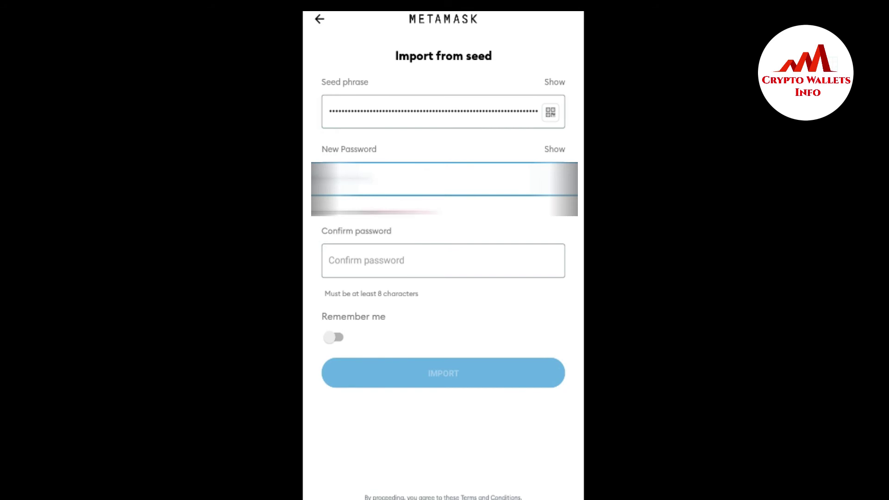
{"action": "type", "text": "aaa"}
{"action": "left_click", "coordinate": [391, 263]}
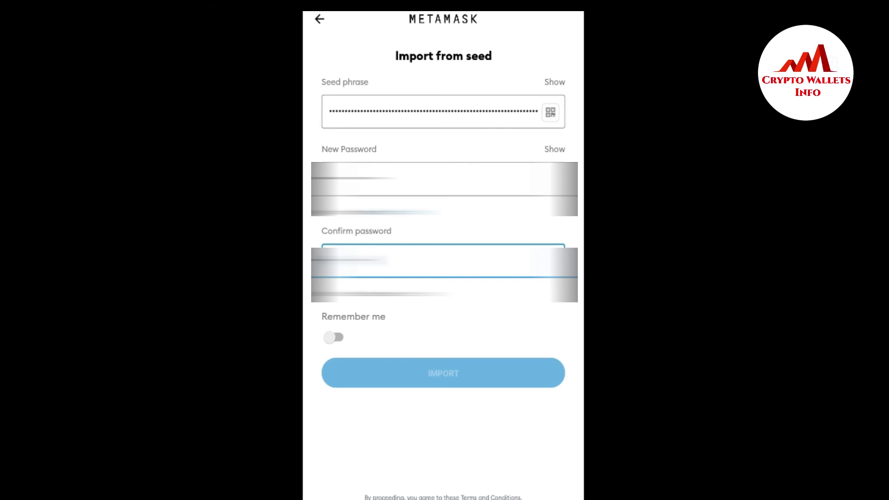
{"action": "type", "text": "a"}
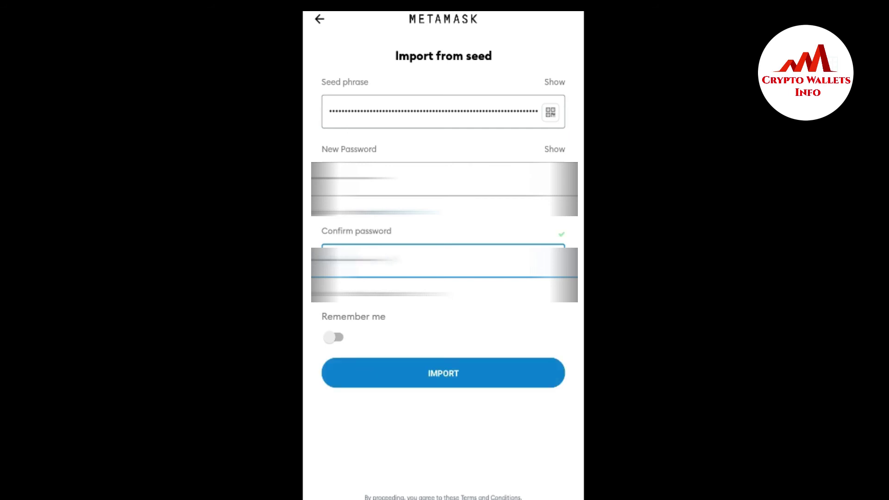
{"action": "left_click", "coordinate": [337, 338]}
- Import the wallet, showing Account 1 on Ethereum Main Network with 0 ETH
{"action": "left_click", "coordinate": [466, 373]}
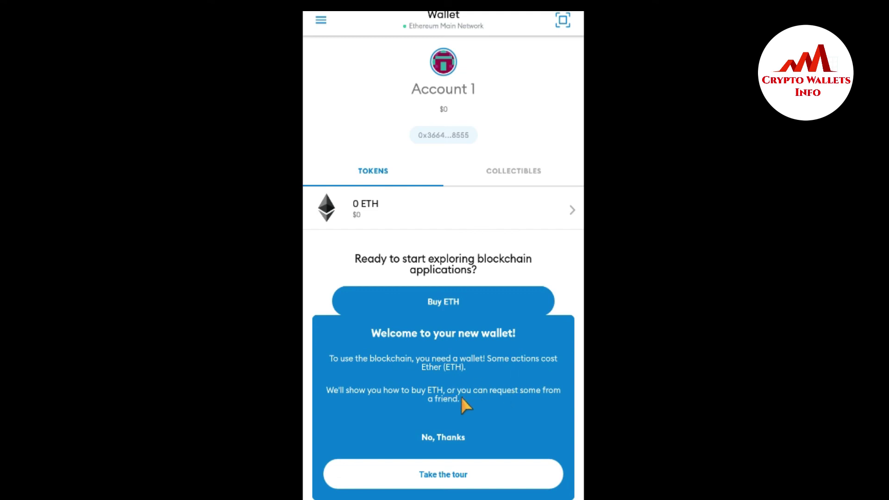
- Skip MetaMask's welcome tour, unlock the first wallet's recovery phrase with the passcode, then leave it
{"action": "left_click", "coordinate": [438, 438]}
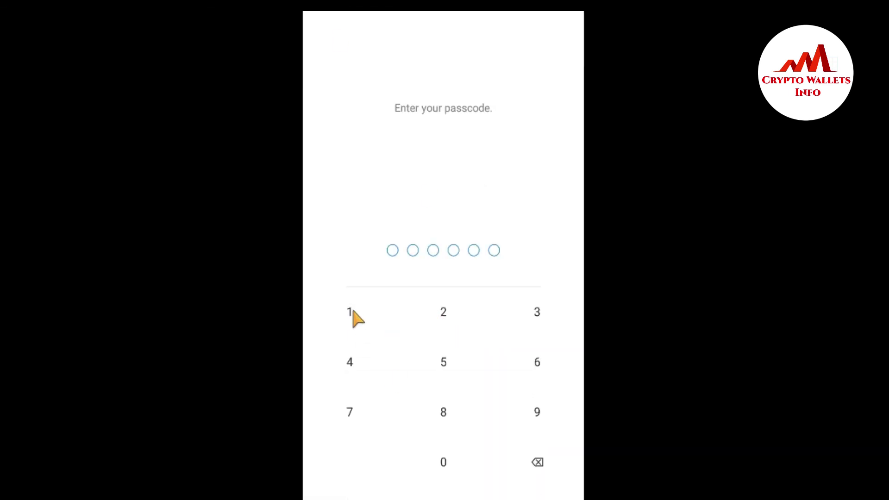
{"action": "left_click", "coordinate": [351, 311]}
{"action": "left_click", "coordinate": [442, 311]}
{"action": "left_click", "coordinate": [537, 309]}
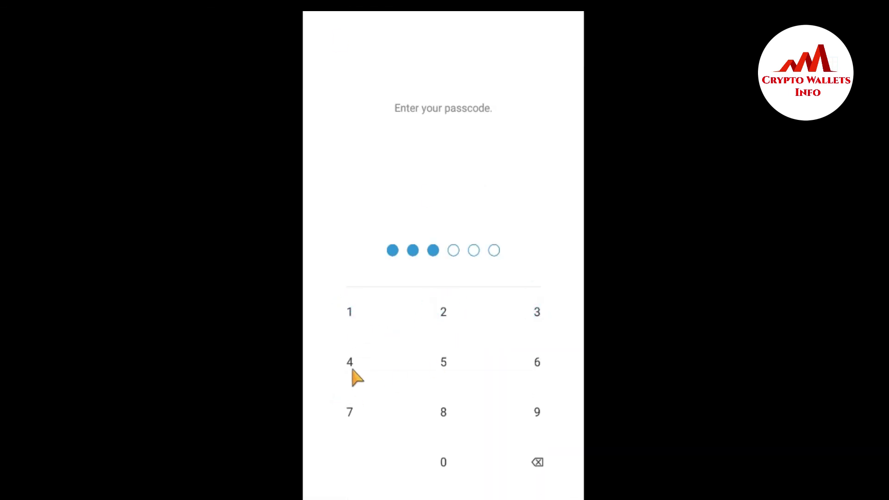
{"action": "left_click", "coordinate": [357, 368]}
{"action": "left_click", "coordinate": [459, 367]}
{"action": "left_click", "coordinate": [555, 363]}
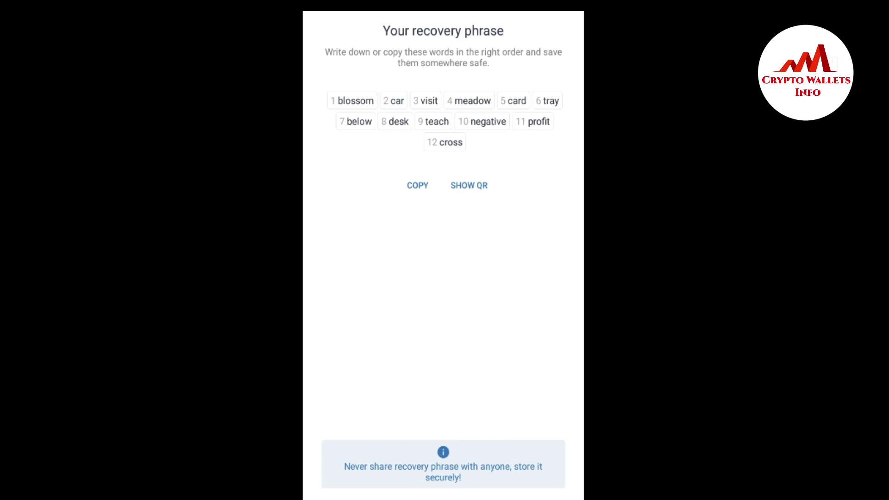
{"action": "key", "text": "Escape"}
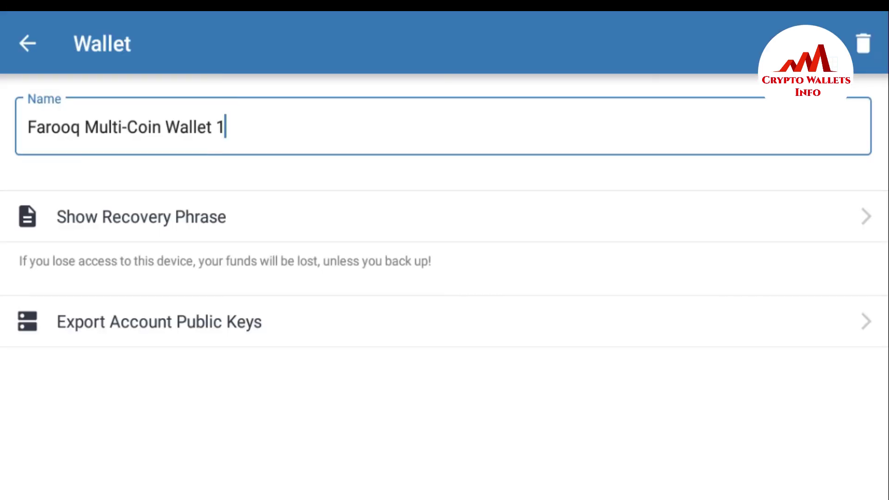
- Reveal the second multi-coin wallet's recovery phrase, confirming with the six-digit passcode
{"action": "left_click", "coordinate": [26, 46]}
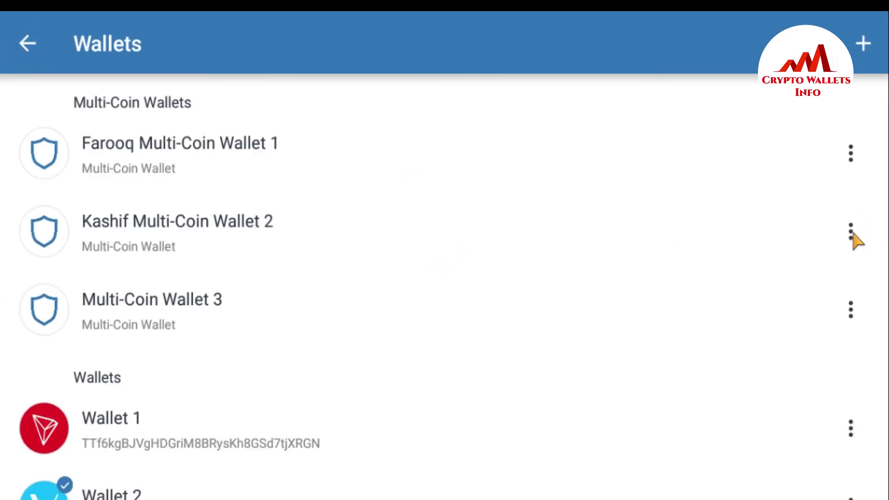
{"action": "left_click", "coordinate": [851, 231]}
{"action": "left_click", "coordinate": [226, 211]}
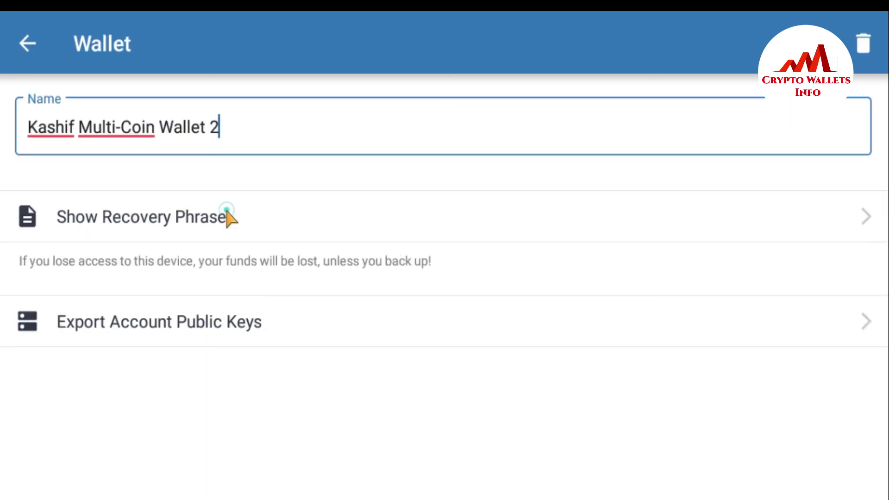
{"action": "left_click", "coordinate": [231, 218]}
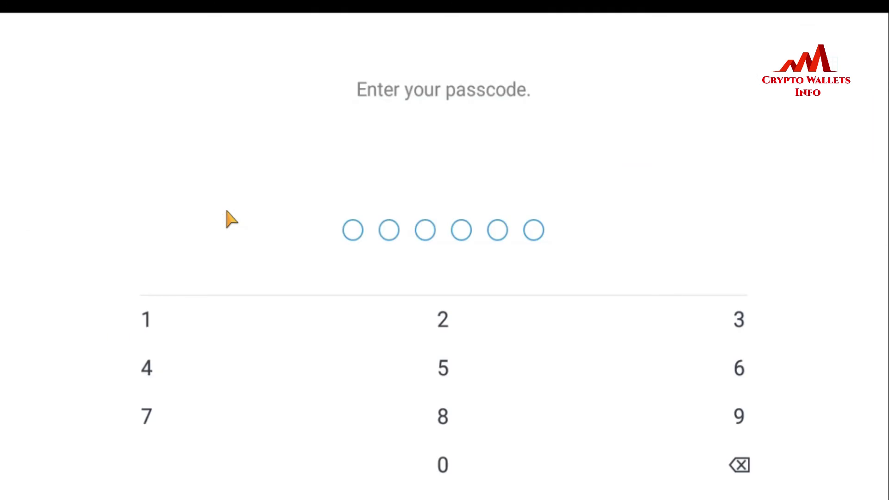
{"action": "left_click", "coordinate": [146, 318]}
{"action": "left_click", "coordinate": [455, 313]}
{"action": "left_click", "coordinate": [740, 325]}
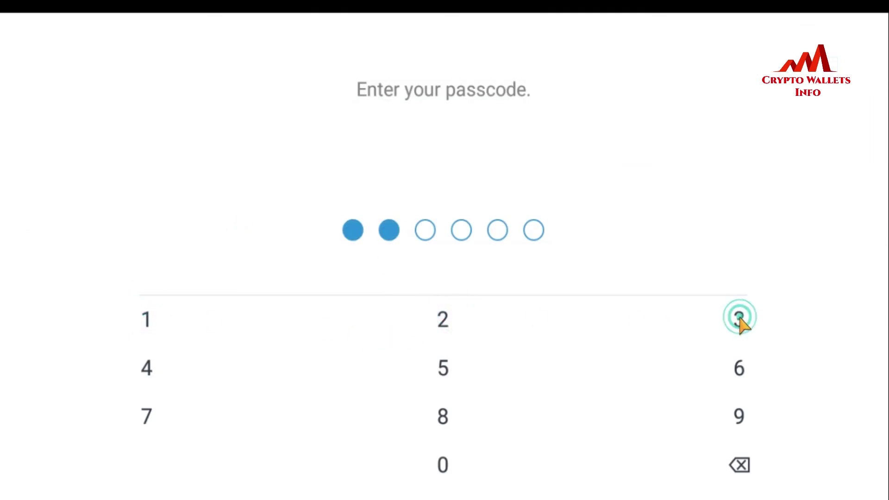
{"action": "left_click", "coordinate": [153, 372]}
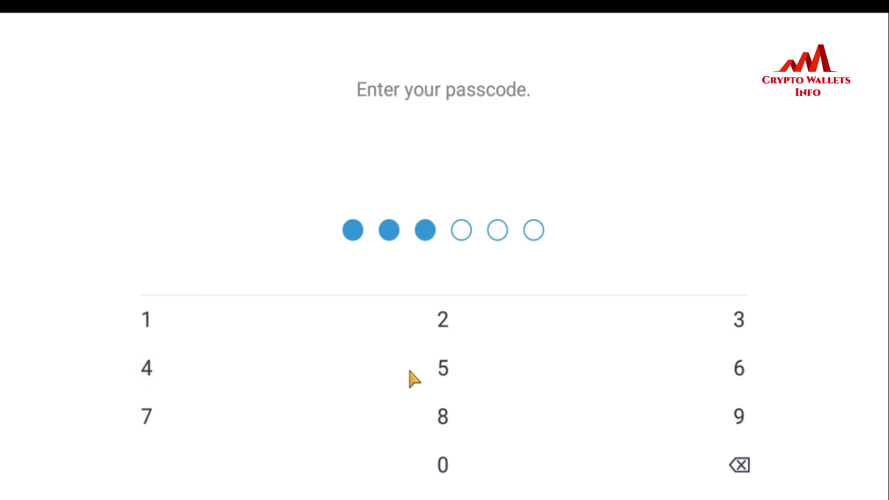
{"action": "left_click", "coordinate": [440, 373]}
{"action": "left_click", "coordinate": [745, 373]}
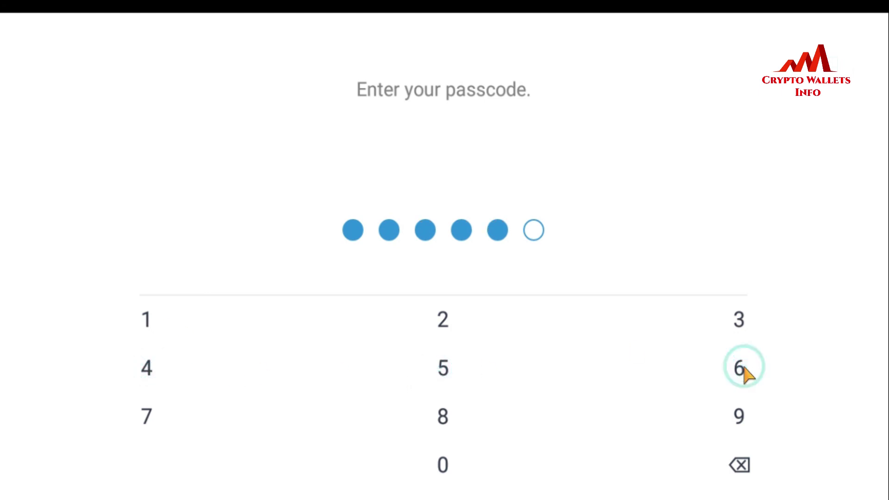
{"action": "left_click", "coordinate": [746, 373]}
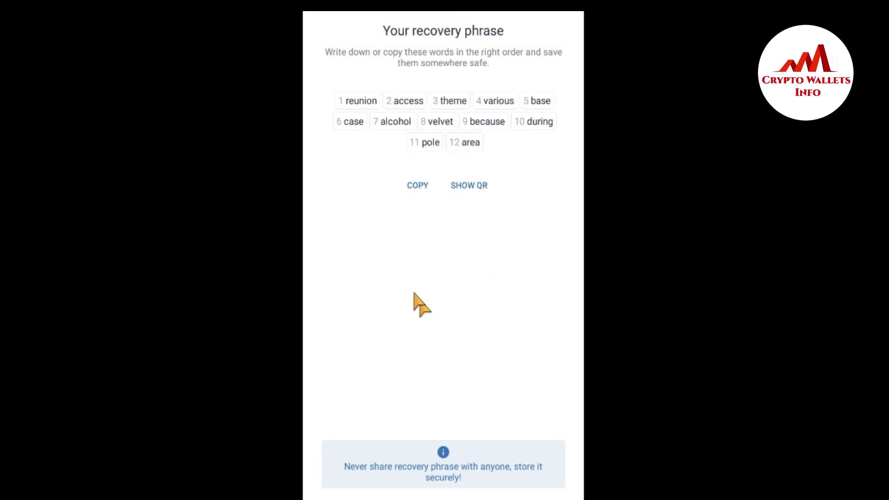
- Copy the recovery phrase to the clipboard and switch to the cryptowalletsinfo.com browser tab
{"action": "left_click", "coordinate": [416, 188]}
{"action": "left_click", "coordinate": [561, 399]}
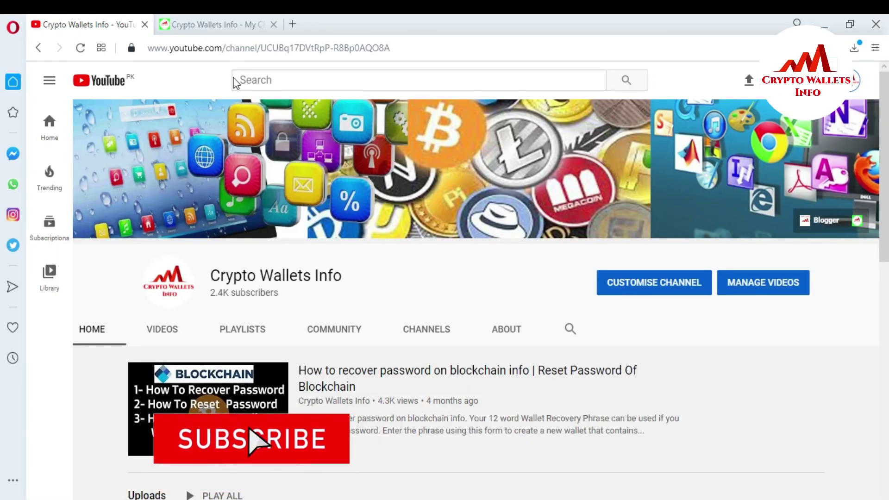
{"action": "left_click", "coordinate": [192, 23]}
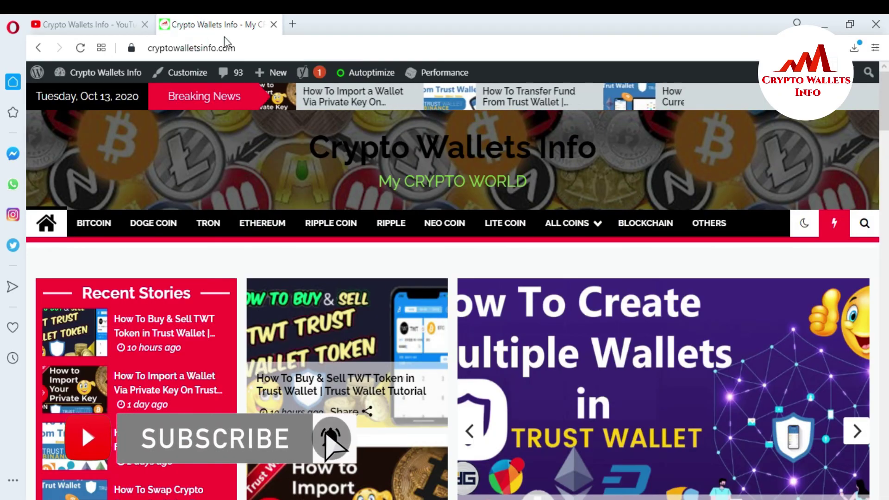